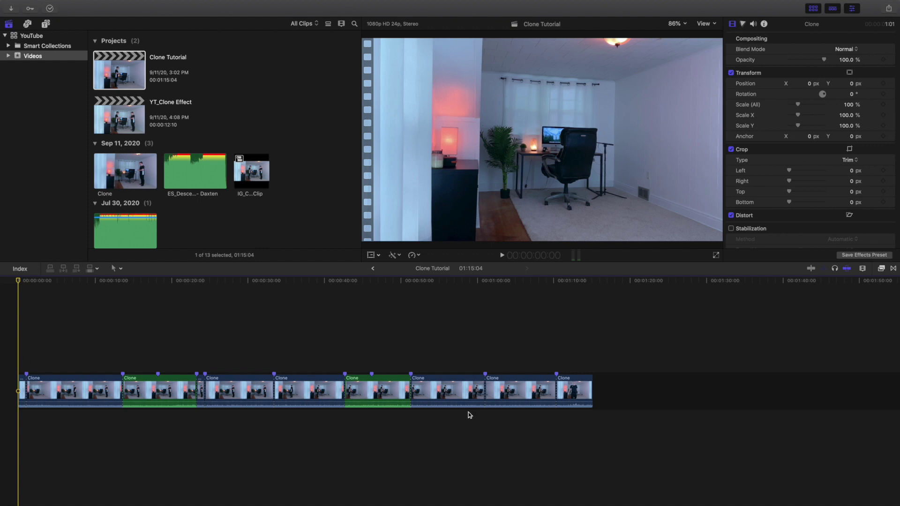
Step: Preview the raw Clone clip, then return the viewer to the Clone Tutorial timeline
click(129, 172)
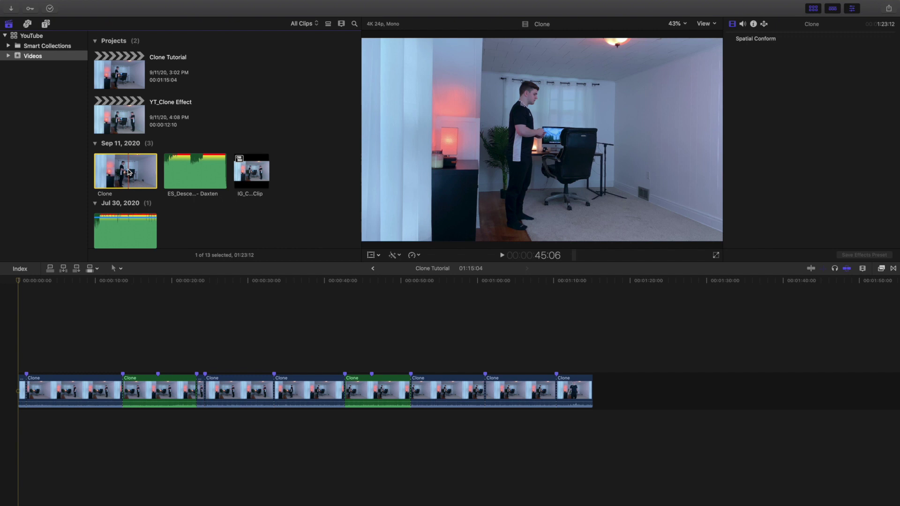
click(18, 316)
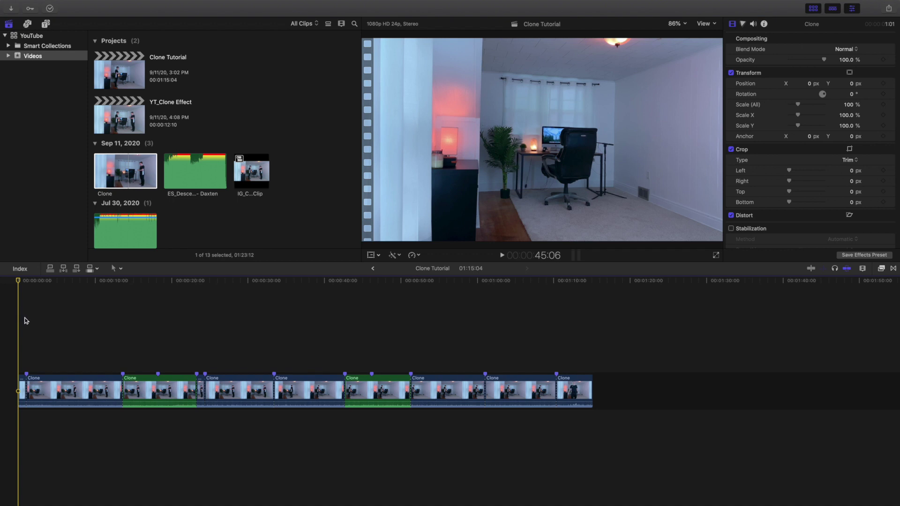
click(117, 354)
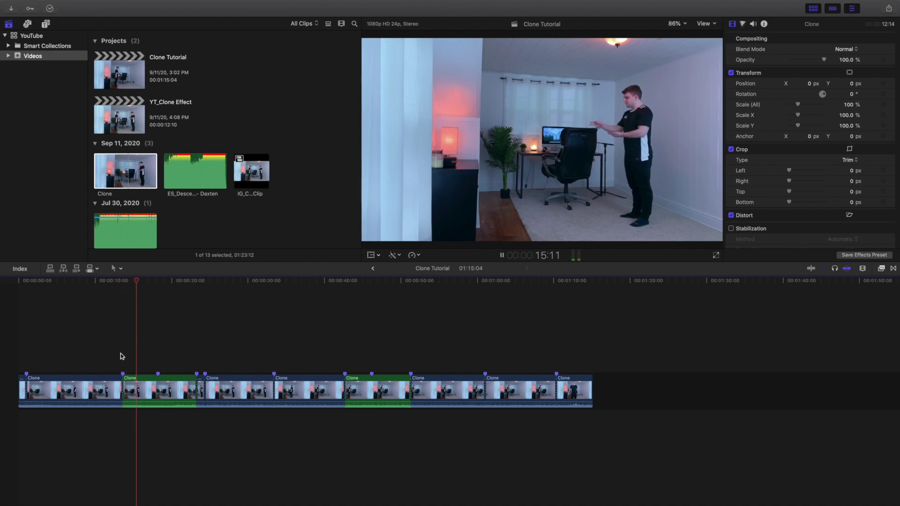
click(120, 353)
key(space)
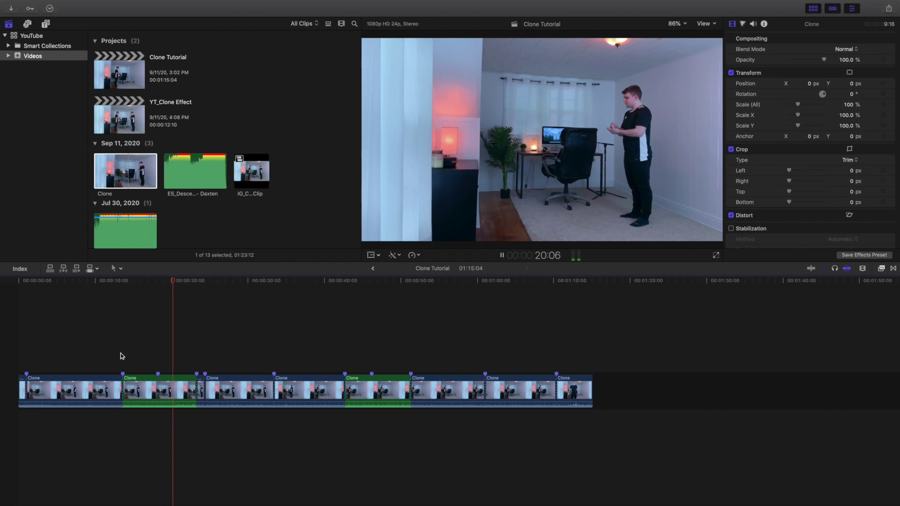
key(space)
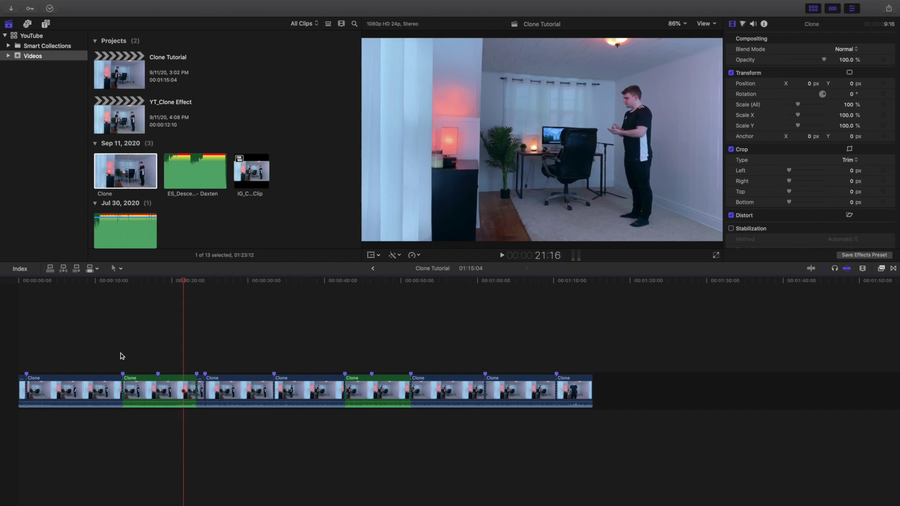
click(122, 353)
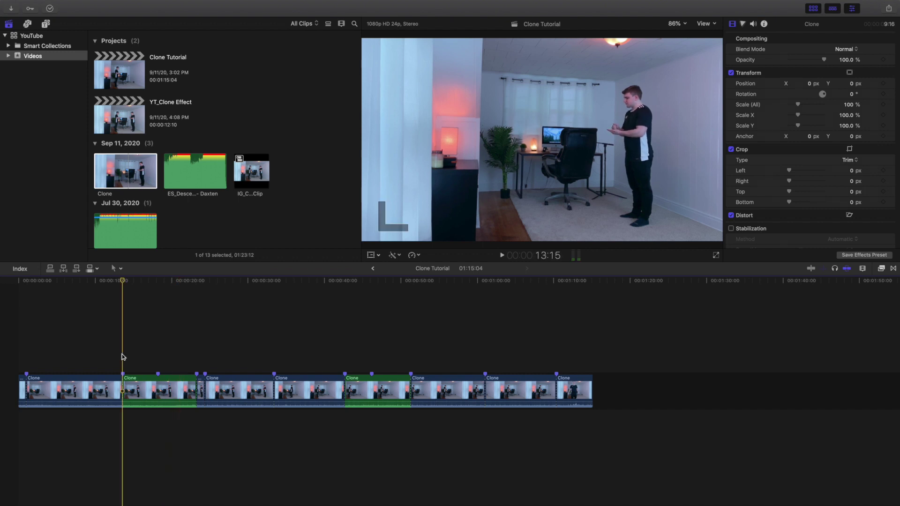
key(l)
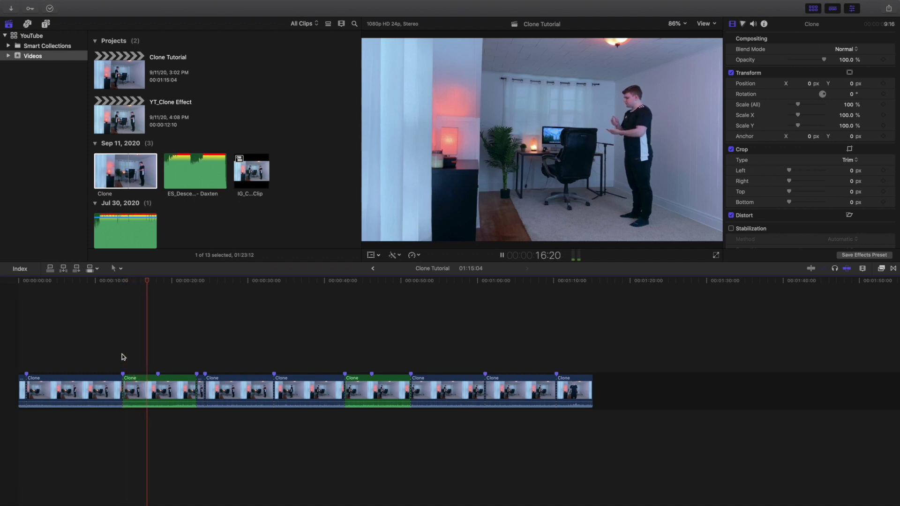
key(space)
click(249, 367)
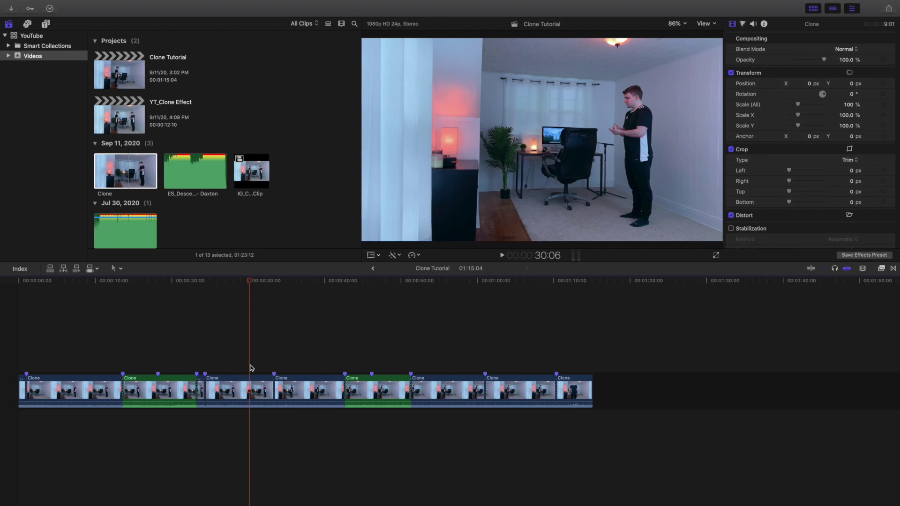
key(space)
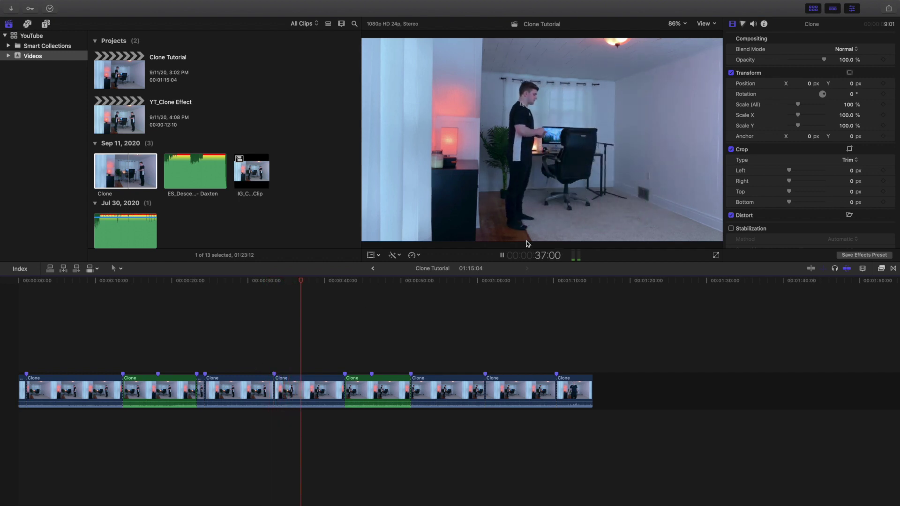
key(space)
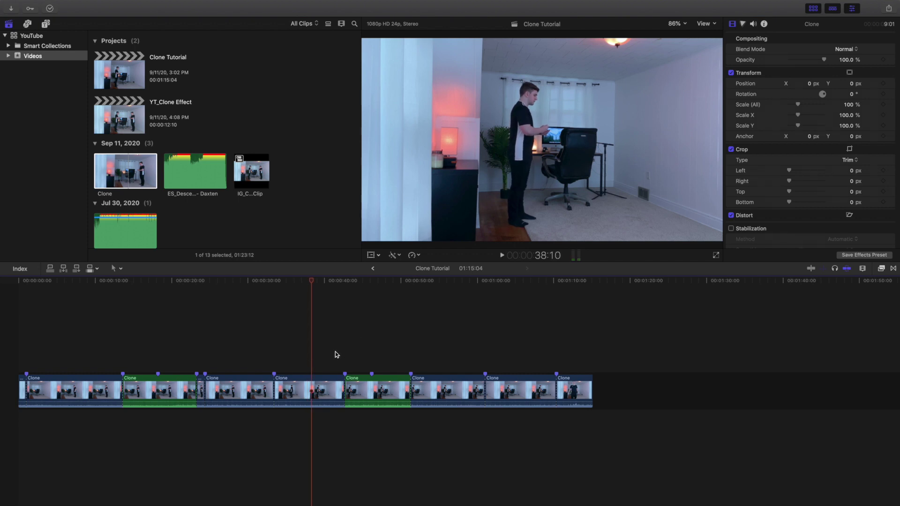
click(336, 352)
key(Right)
key(Right)
key(Right)
key(Right)
key(Right)
key(Right)
key(Right)
key(Right)
key(Right)
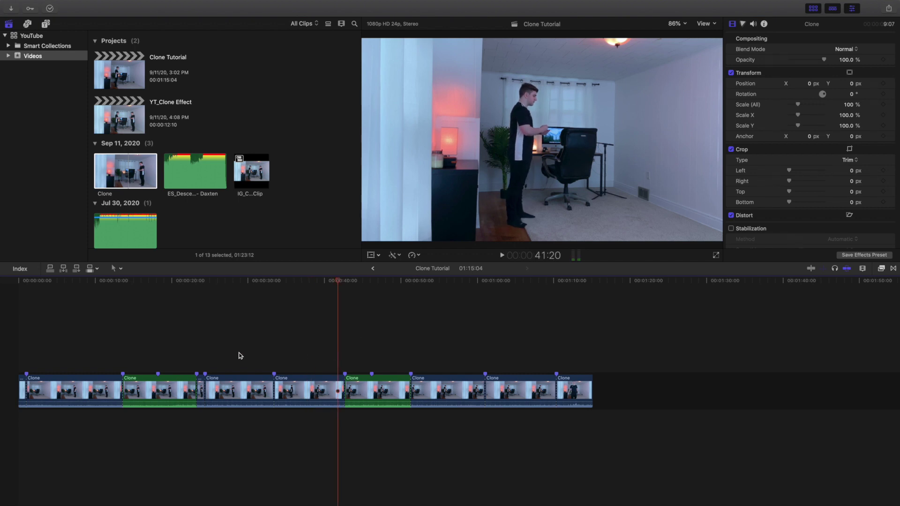
key(space)
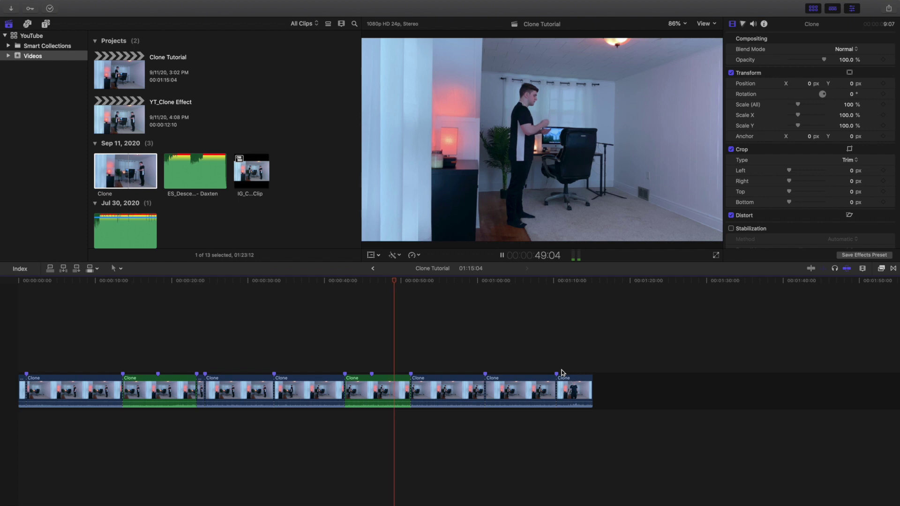
key(space)
click(346, 347)
key(space)
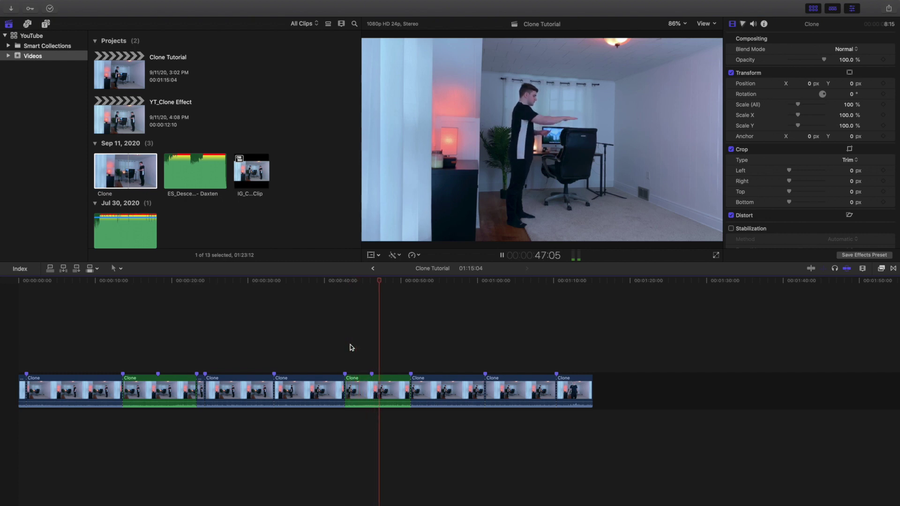
key(space)
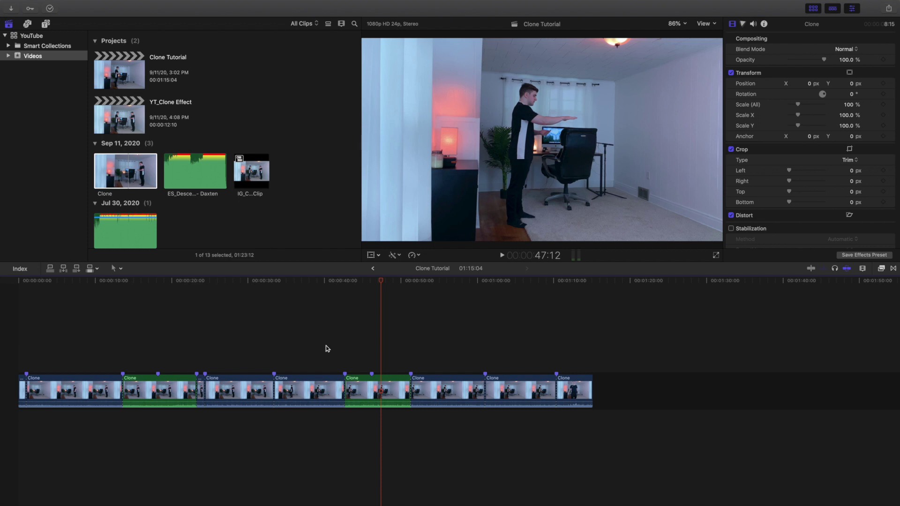
click(157, 358)
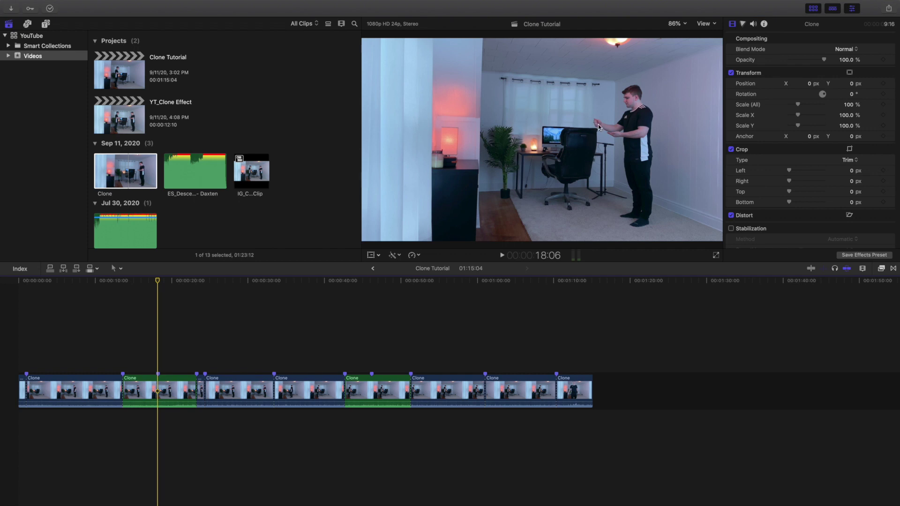
click(364, 360)
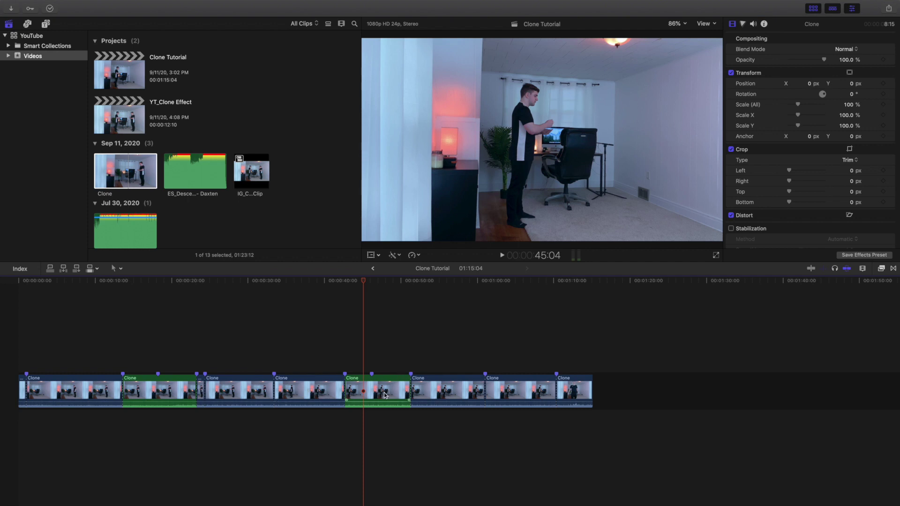
Step: Open YT_Clone Effect, play it, check frames at 4:07 and 7:05, then return to the start
double_click(143, 123)
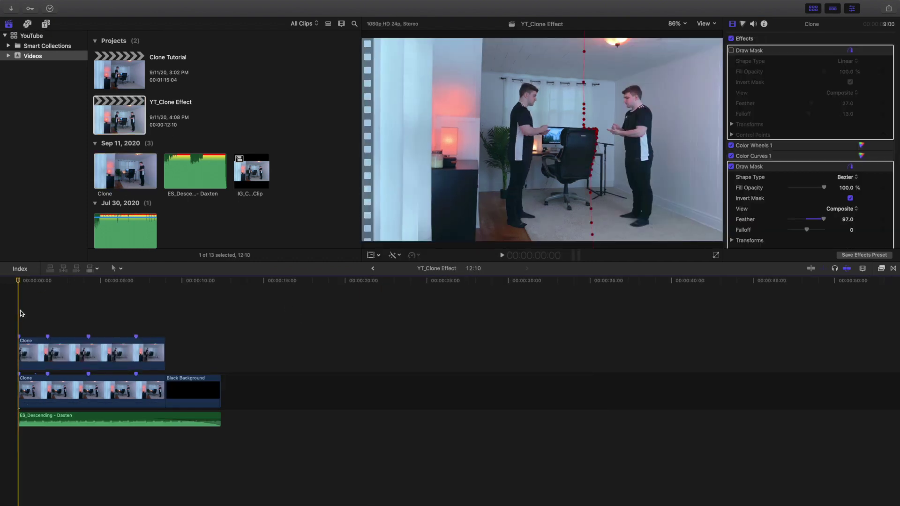
key(space)
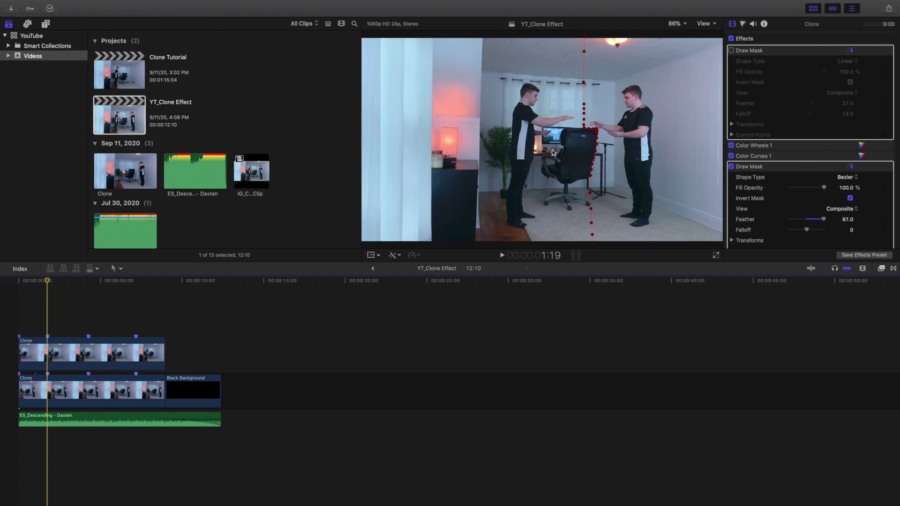
click(87, 321)
click(138, 324)
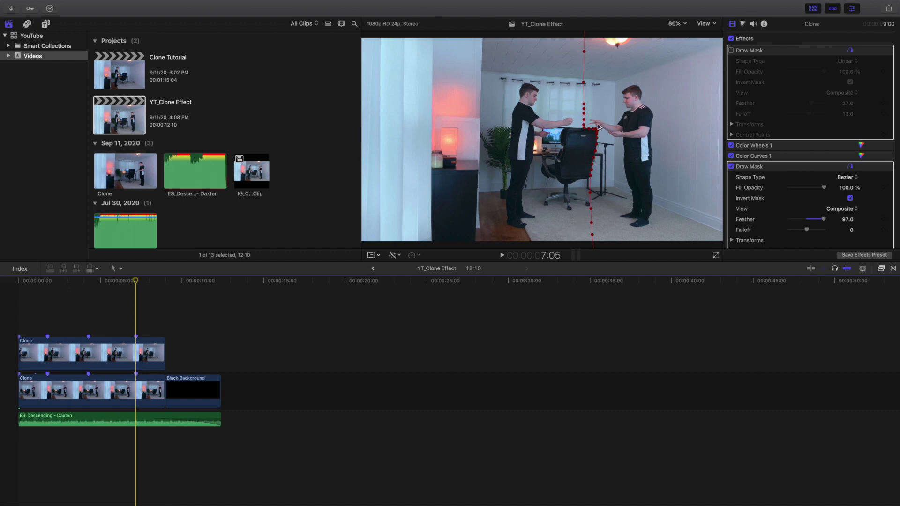
key(Home)
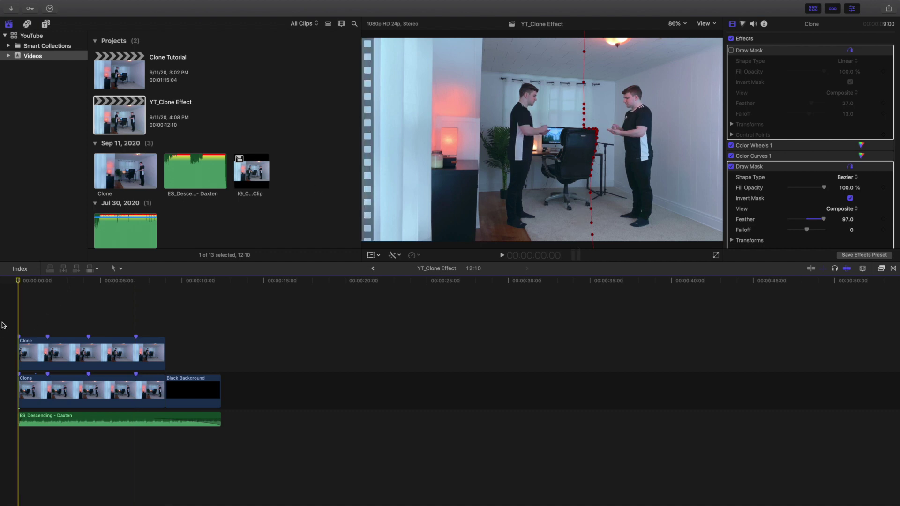
Step: Zoom the viewer to 600% and inspect the mask edge by the chair at 1:19, 4:07 and 7:05
click(678, 24)
click(684, 99)
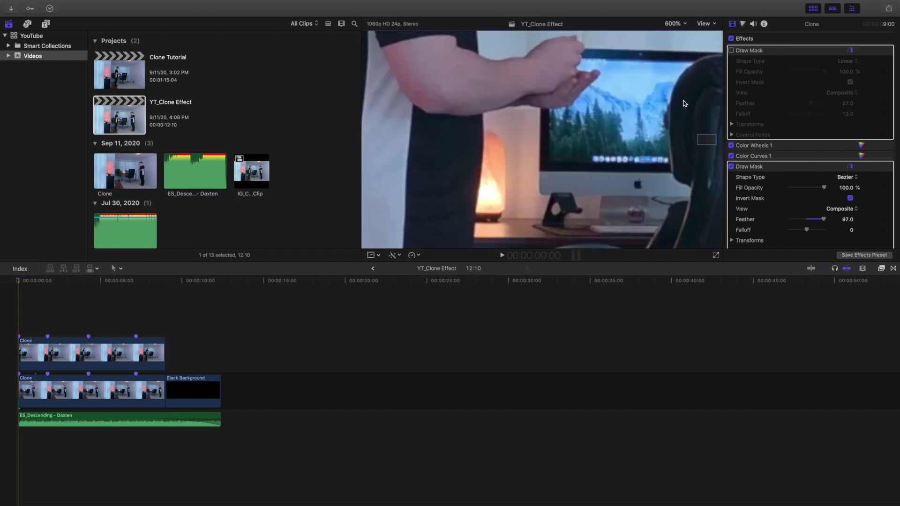
drag(705, 140, 707, 140)
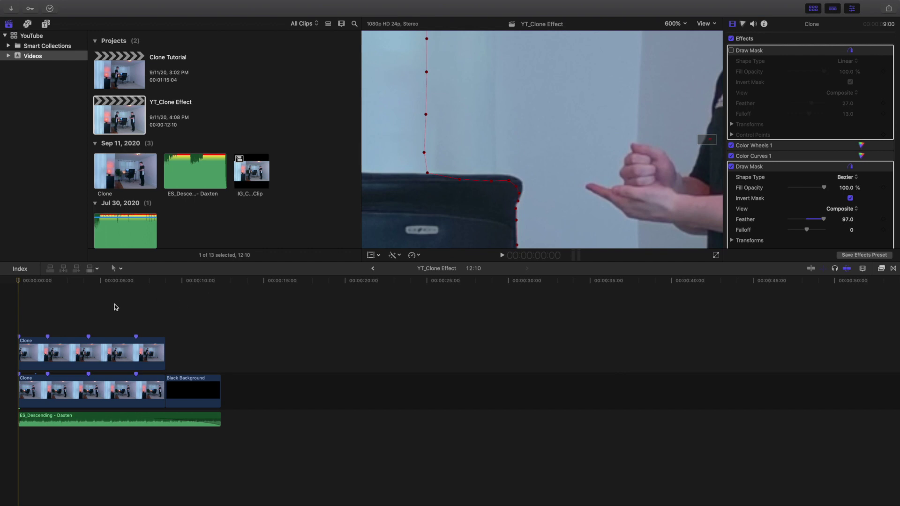
click(46, 321)
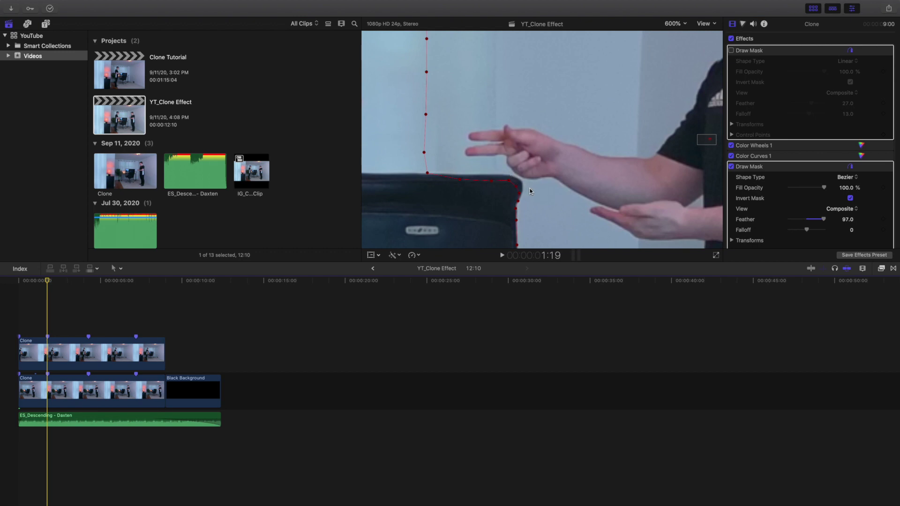
click(87, 312)
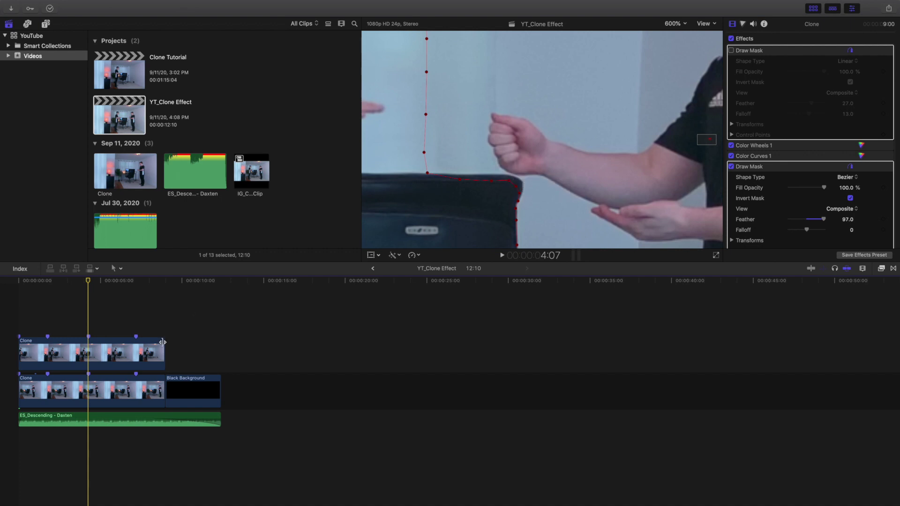
click(135, 329)
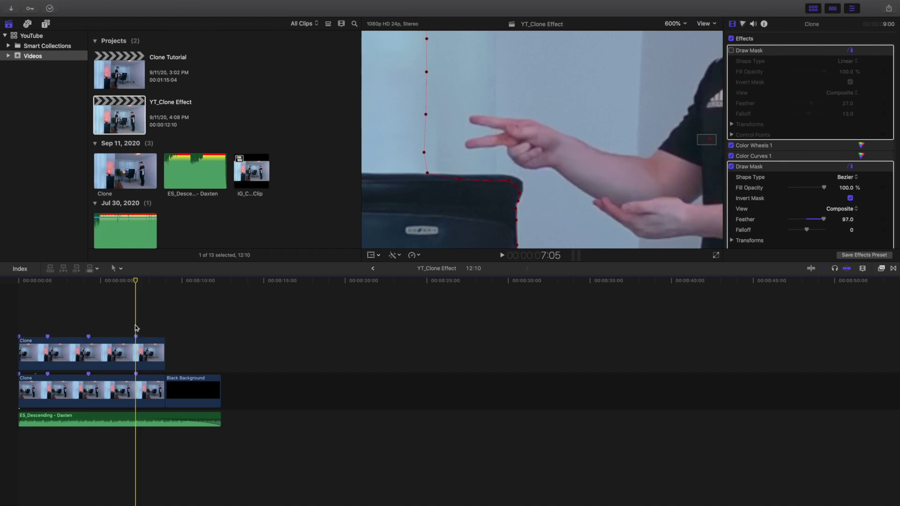
click(88, 328)
click(46, 324)
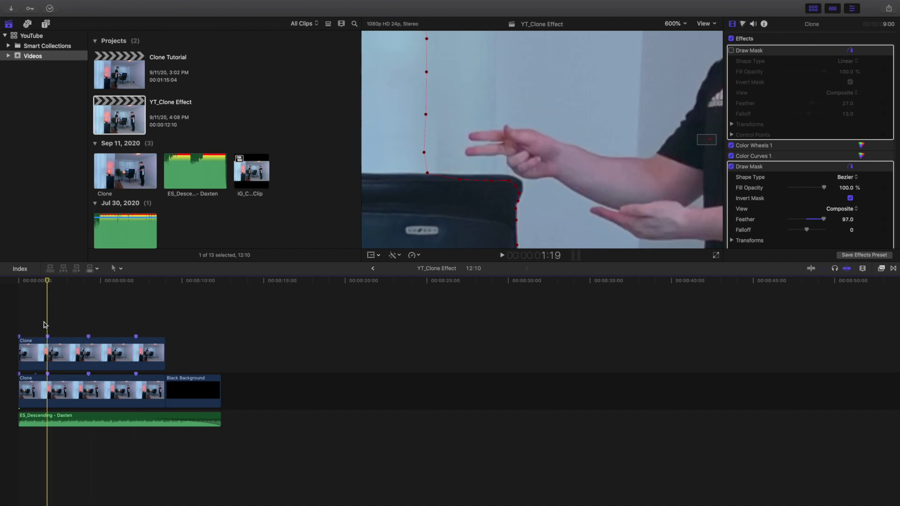
click(89, 326)
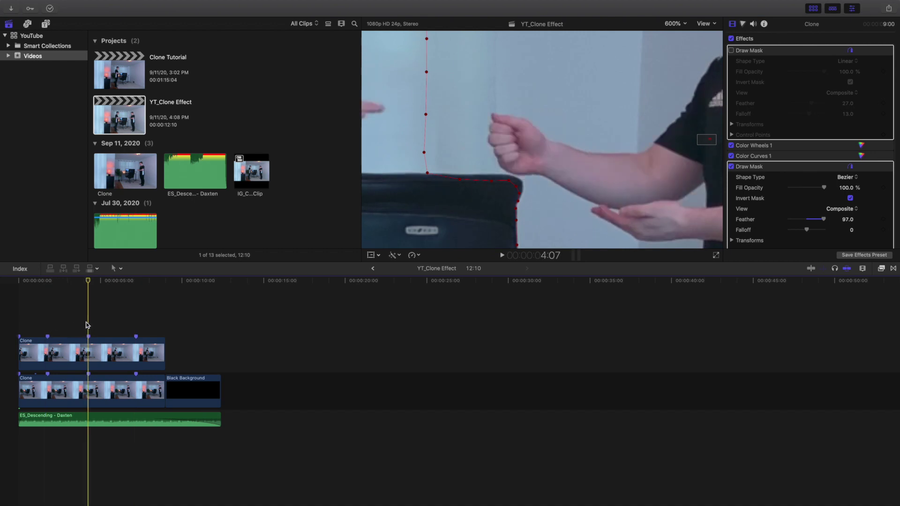
click(135, 325)
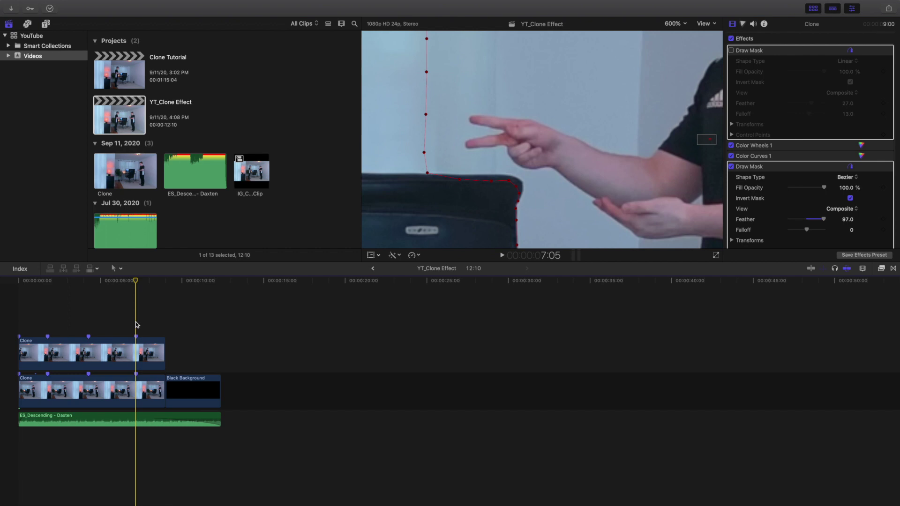
Step: Fit the viewer to the whole frame, go to 00:00 and select the upper Clone clip
click(684, 28)
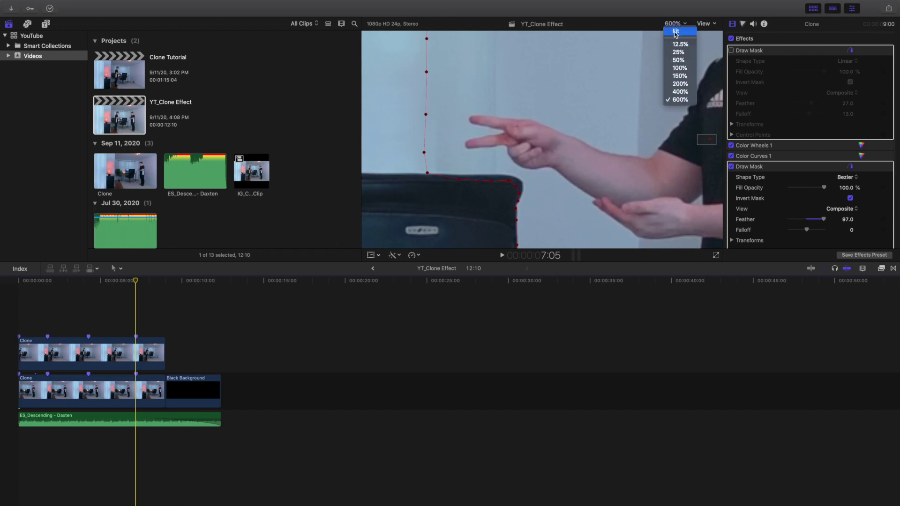
click(675, 34)
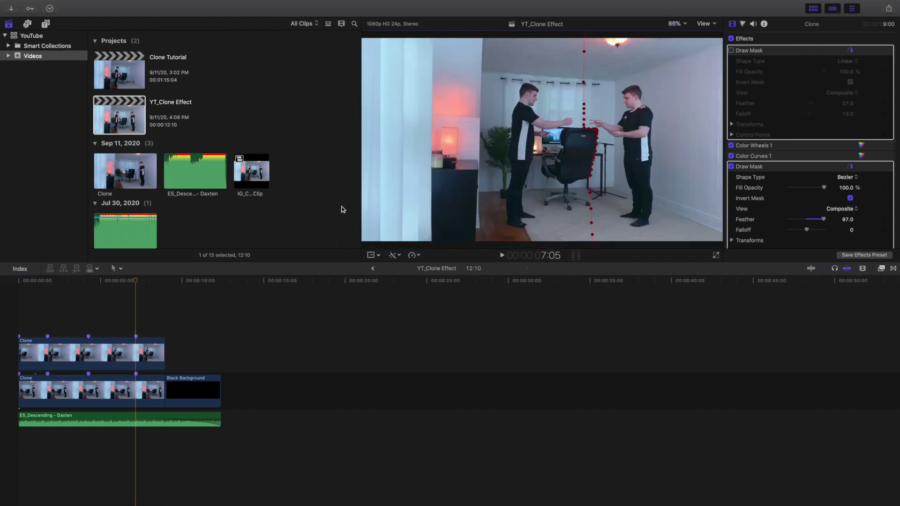
click(13, 315)
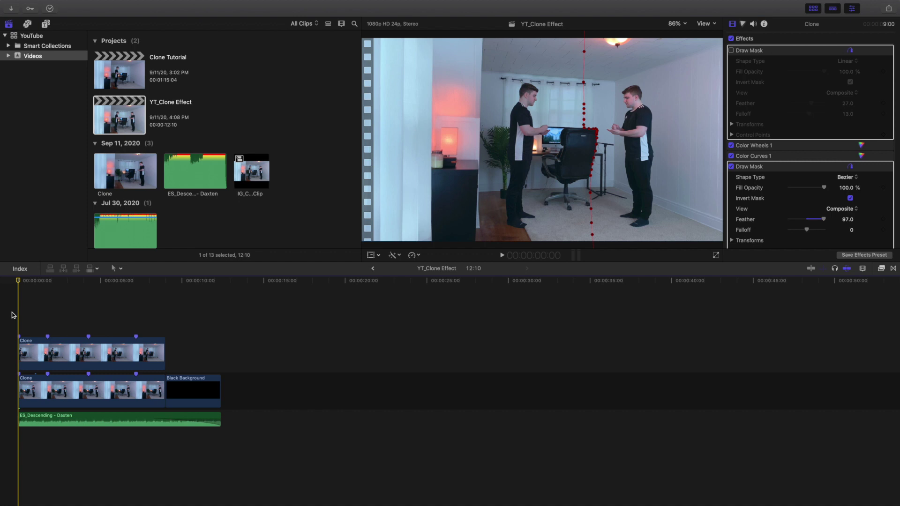
click(86, 352)
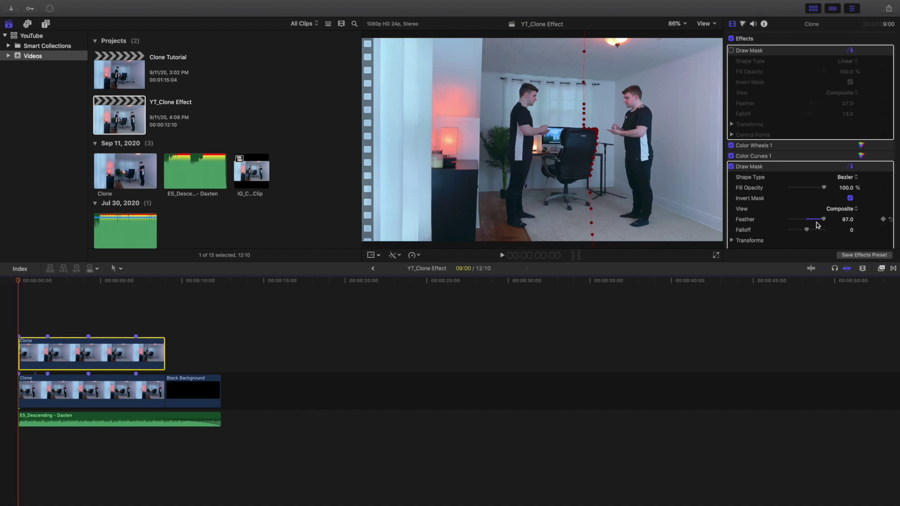
scroll(818, 222, down, 2)
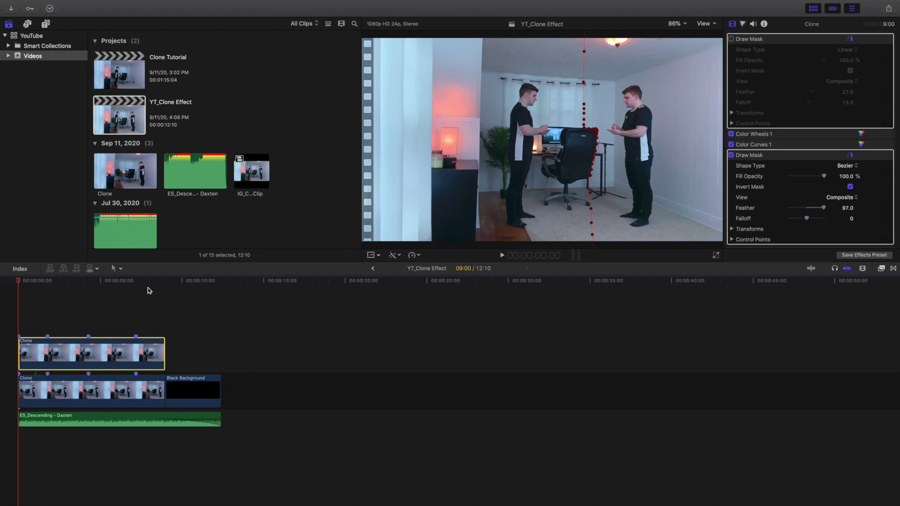
Step: Marquee-select both stacked Clone clips for copying
click(100, 326)
click(113, 368)
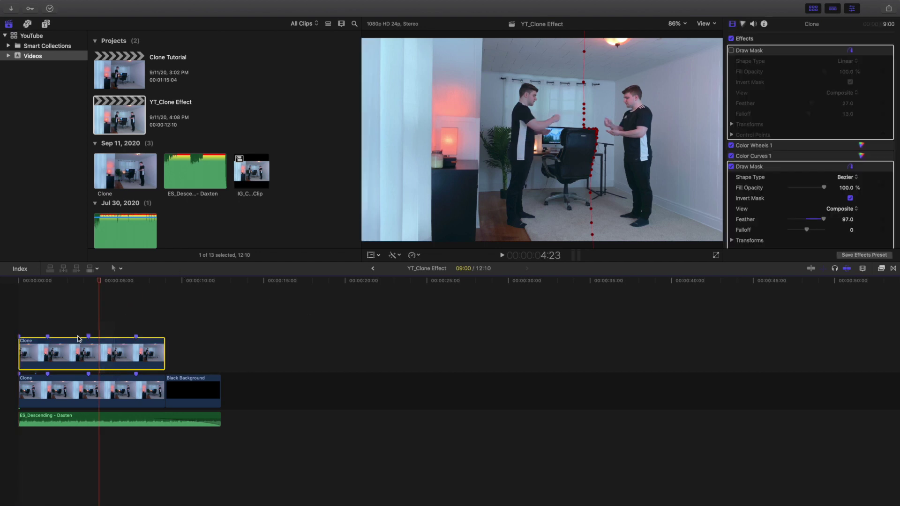
click(63, 324)
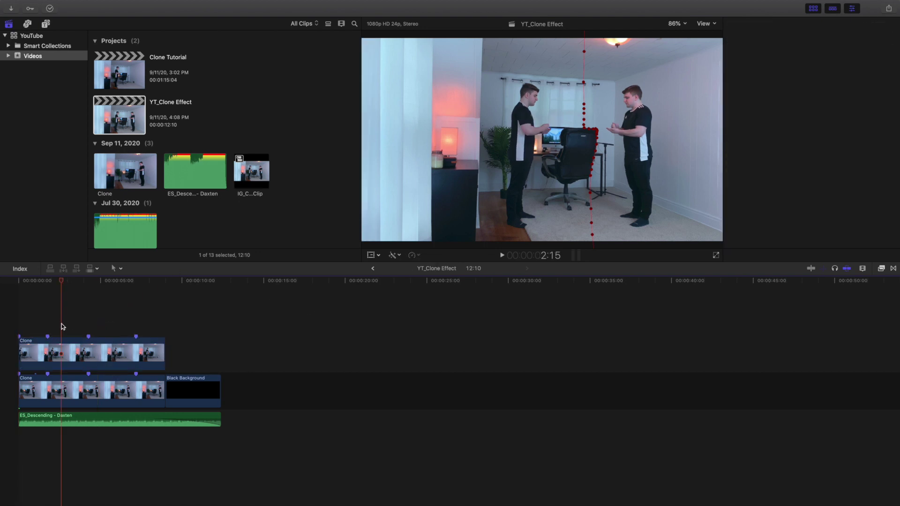
drag(63, 326, 111, 395)
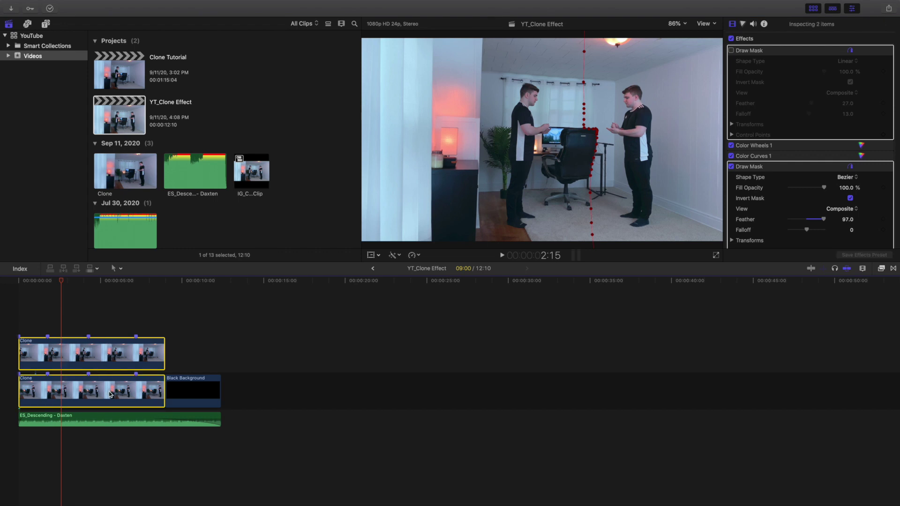
Step: Paste the clip pair at 12:10 and turn off the copied top clip's second draw mask
click(223, 337)
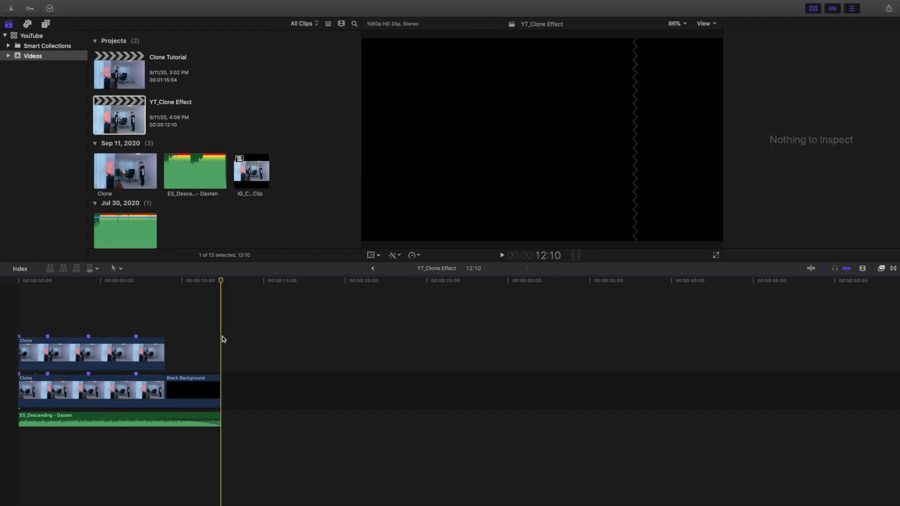
key(super+v)
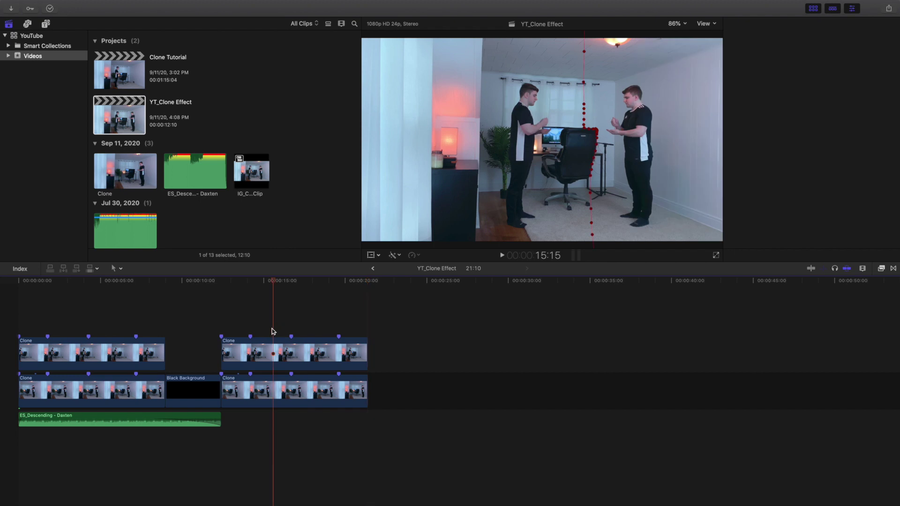
click(280, 344)
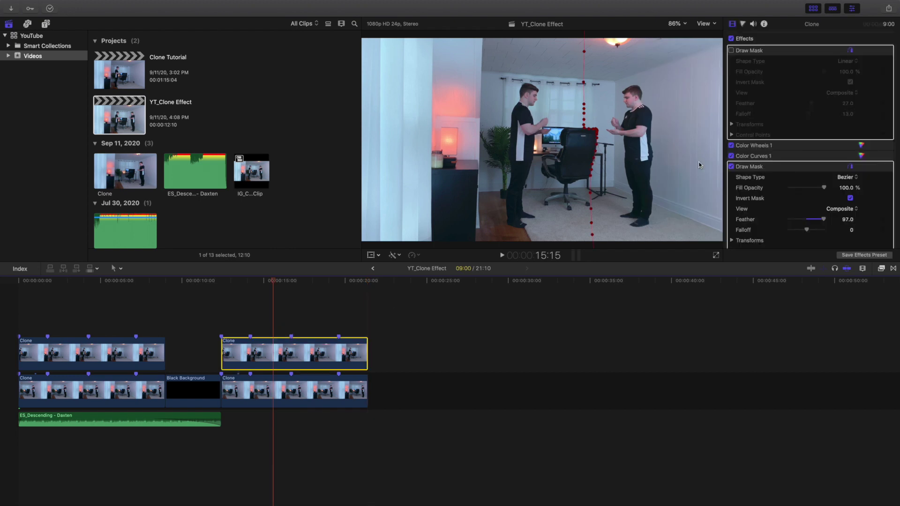
click(731, 167)
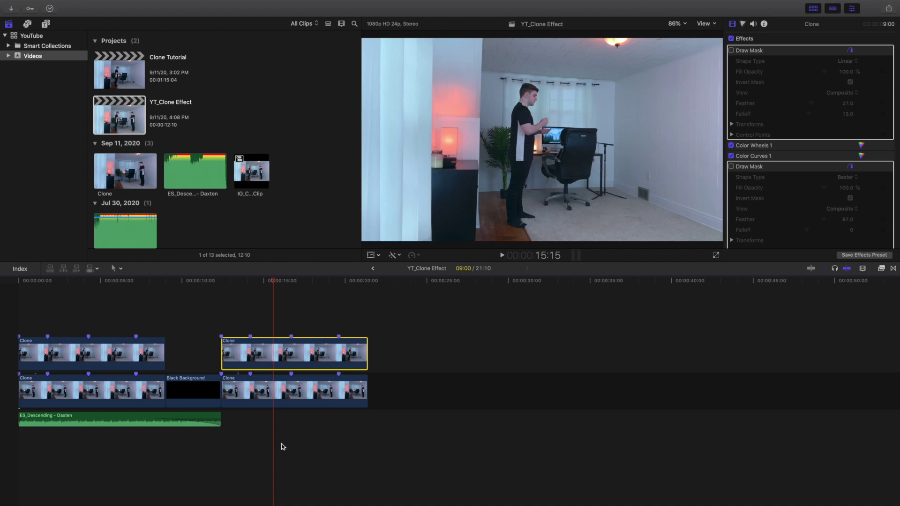
Step: Apply a Draw Mask to the copied top Clone clip and place six points from ceiling to floor
click(881, 268)
mouse_move(807, 310)
mouse_down()
mouse_move(468, 300)
mouse_move(322, 366)
mouse_up()
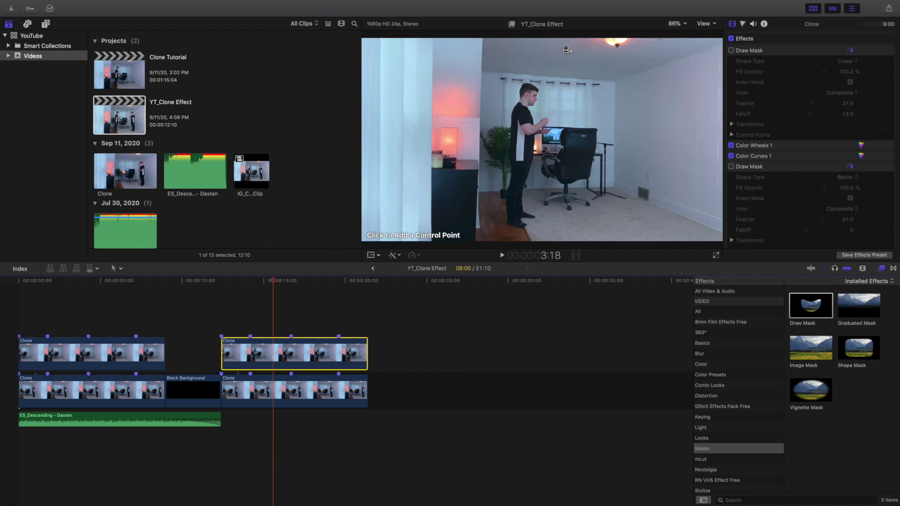
click(564, 49)
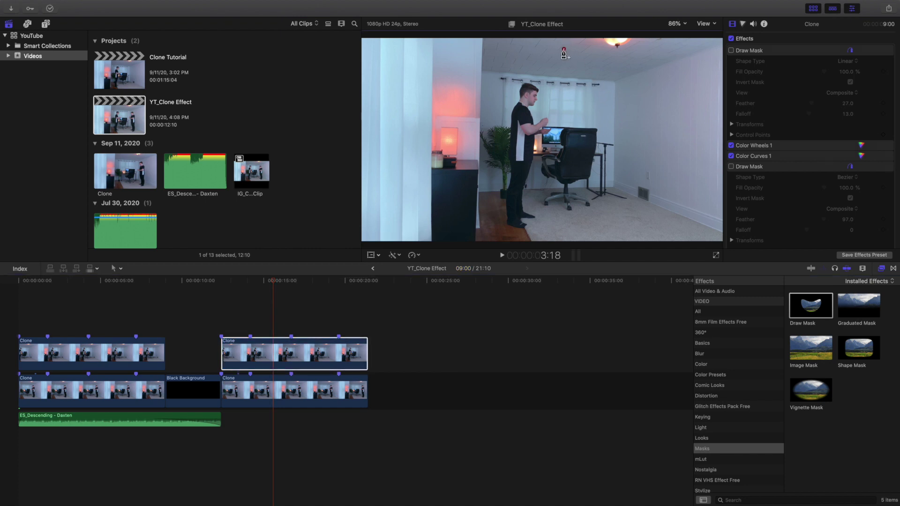
click(563, 87)
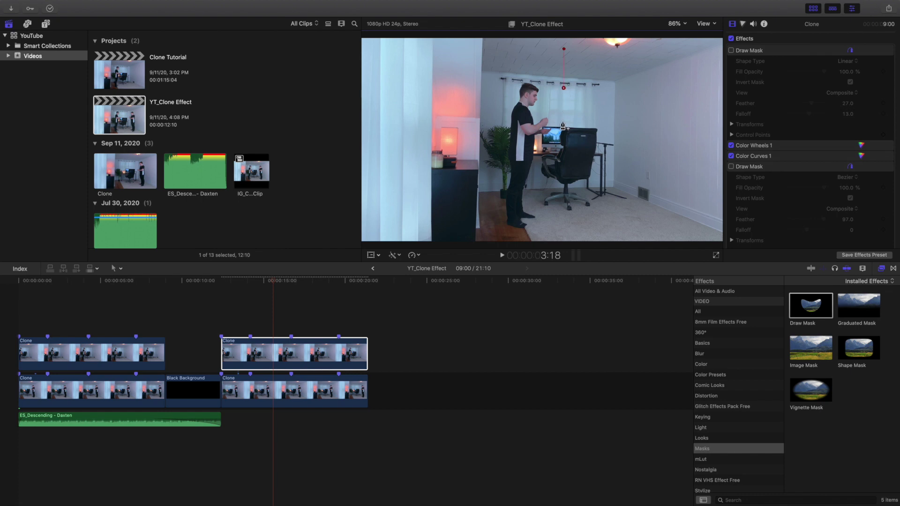
click(563, 122)
click(563, 168)
click(563, 208)
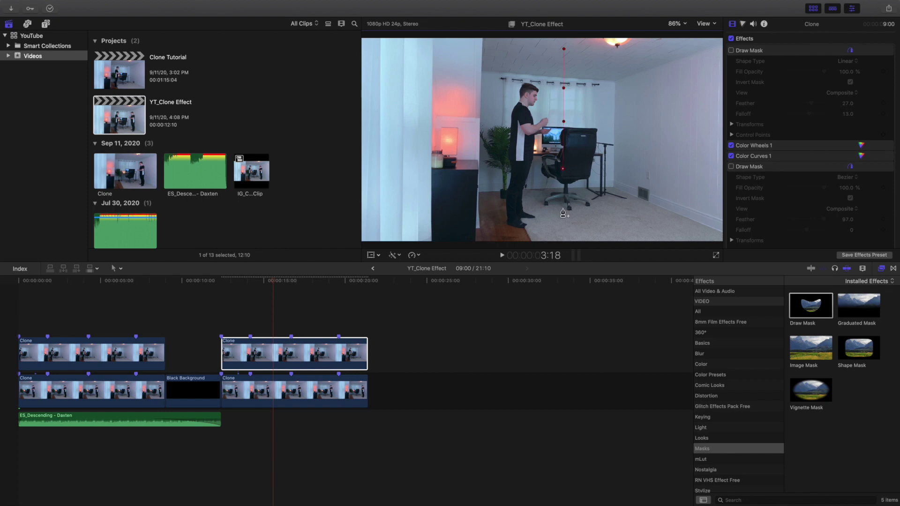
click(562, 234)
click(683, 25)
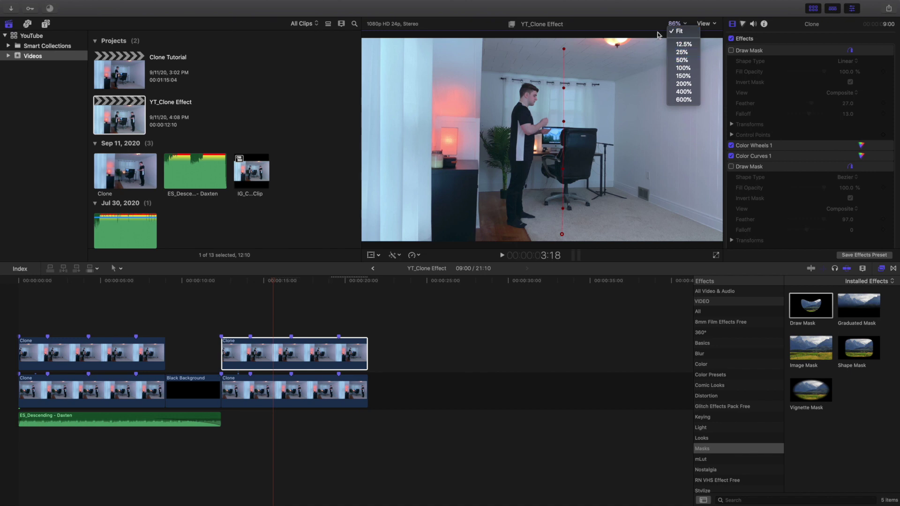
Step: Set the viewer zoom to 50% so the area outside the frame is reachable
click(655, 24)
click(678, 25)
click(681, 60)
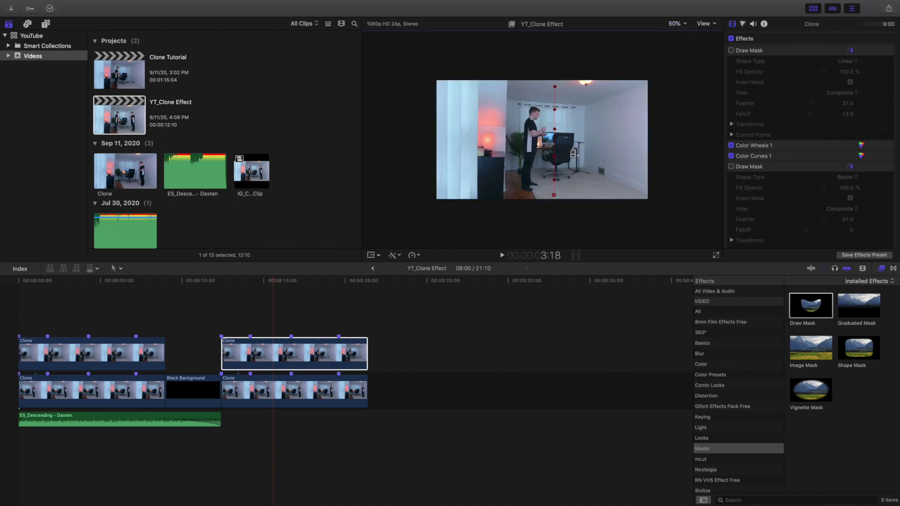
Step: Add mask points below, right of and above the frame, closing the shape on its first point
click(657, 231)
click(681, 198)
click(682, 124)
click(682, 68)
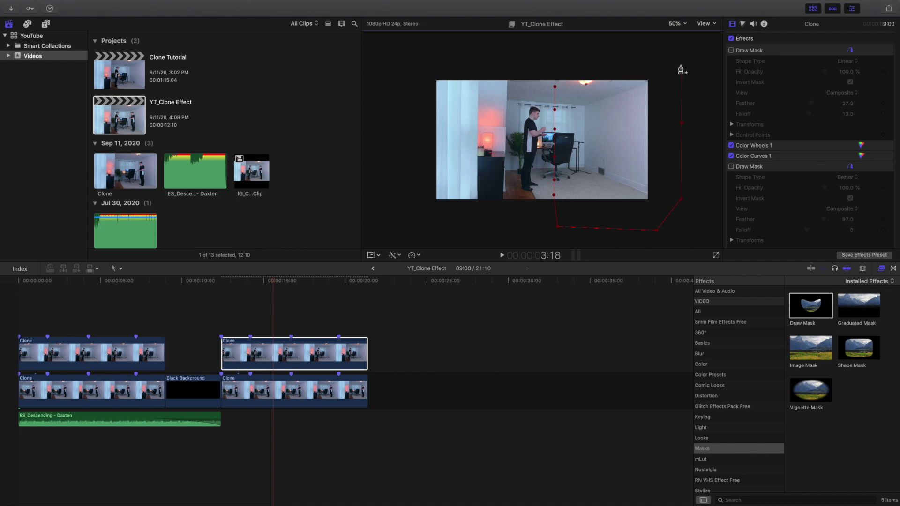
click(680, 47)
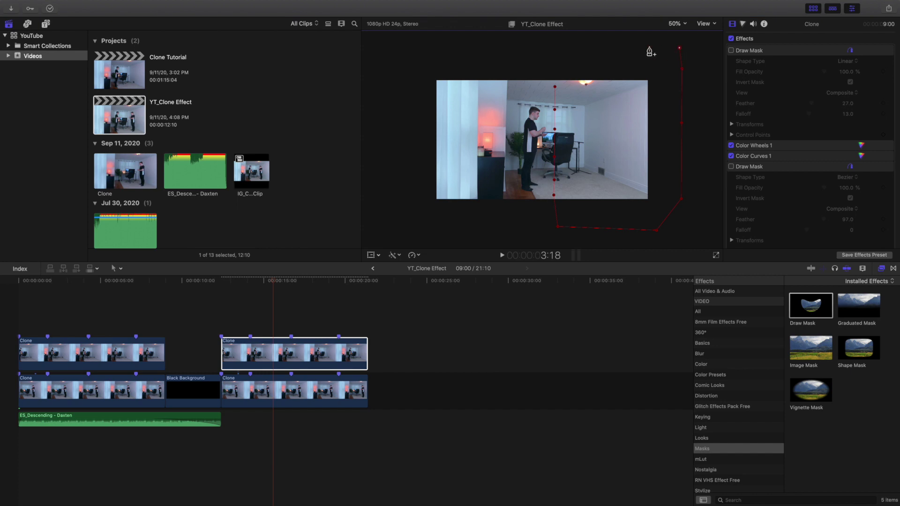
click(604, 47)
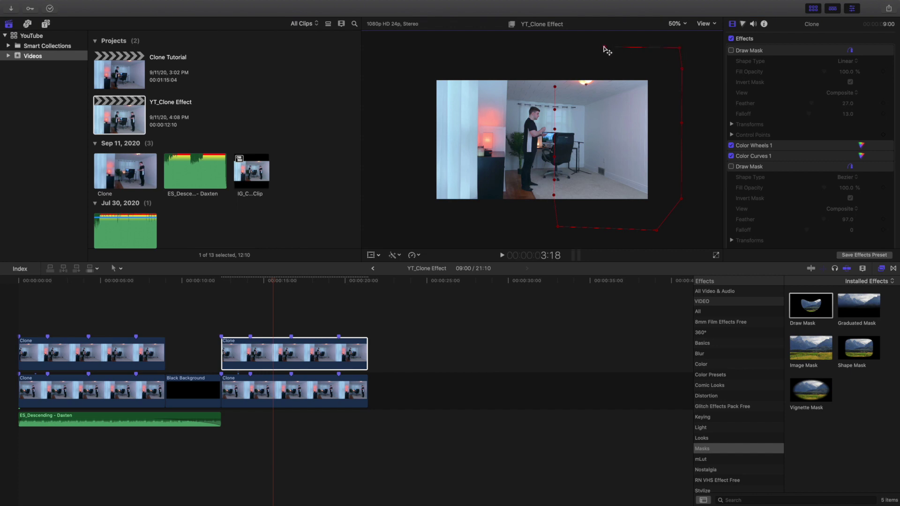
click(554, 47)
click(555, 88)
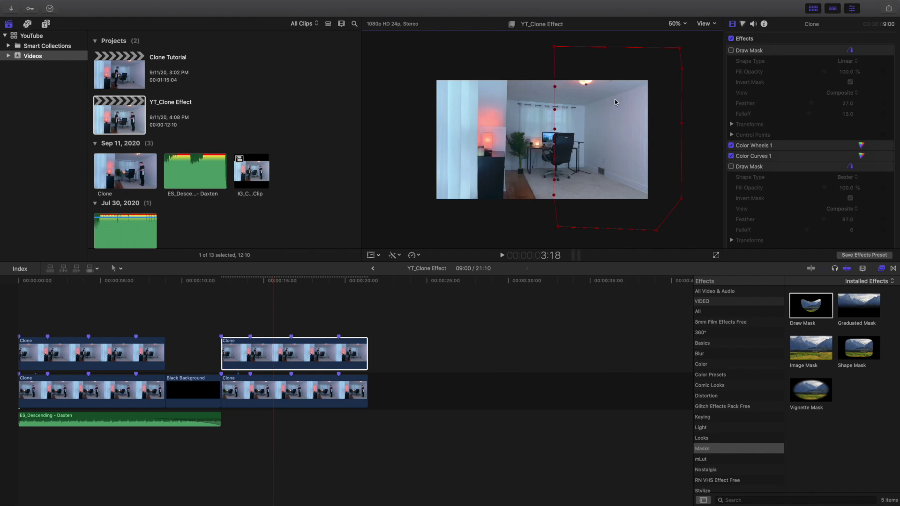
scroll(810, 140, down, 5)
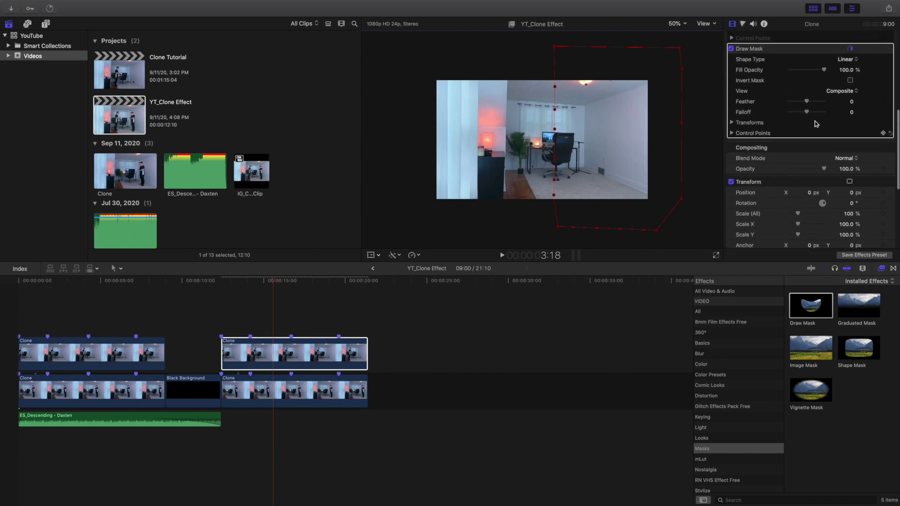
Step: Turn on Invert Mask for the new draw mask and set its Feather to 90
click(850, 80)
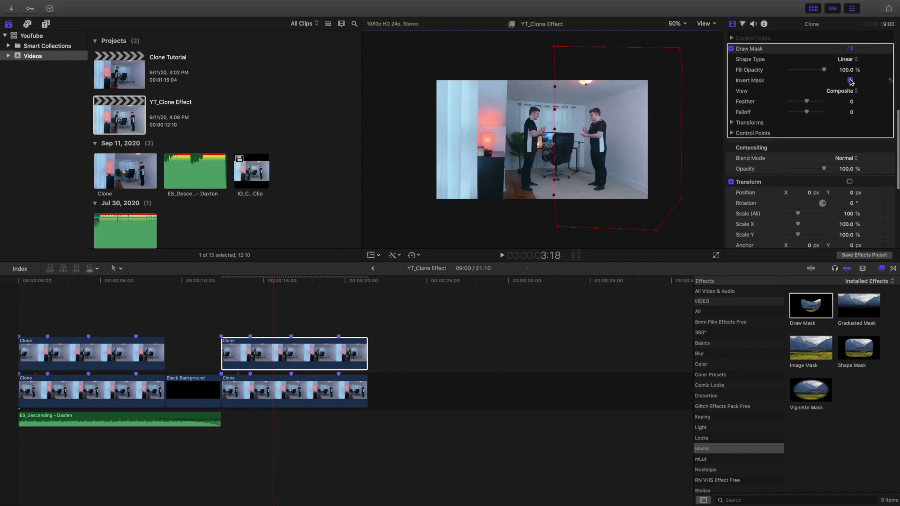
drag(806, 102, 822, 104)
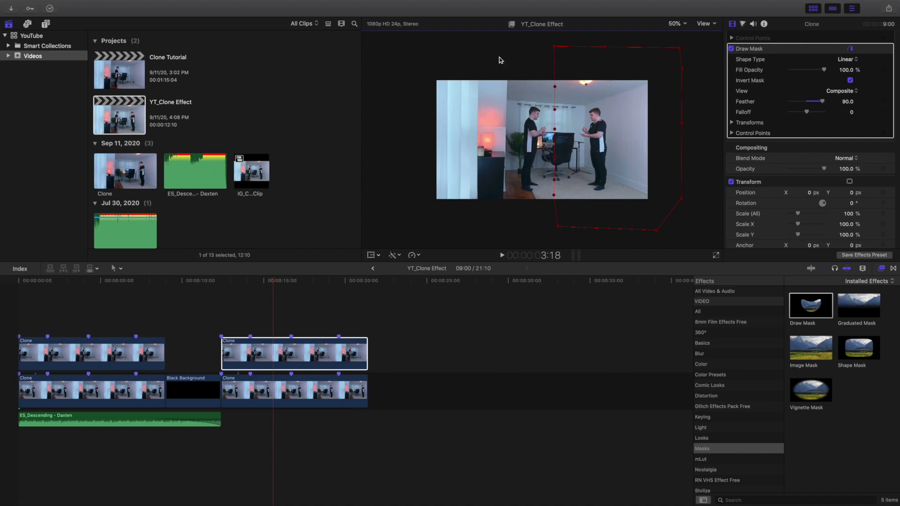
click(684, 25)
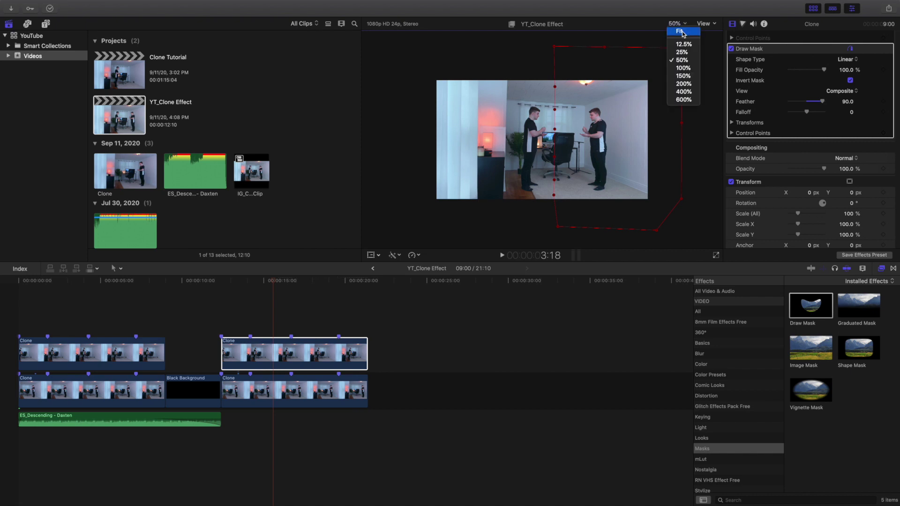
Step: Fit the viewer, play from 12:10 to 14:09, and drag the middle mask point right around the arm
click(682, 31)
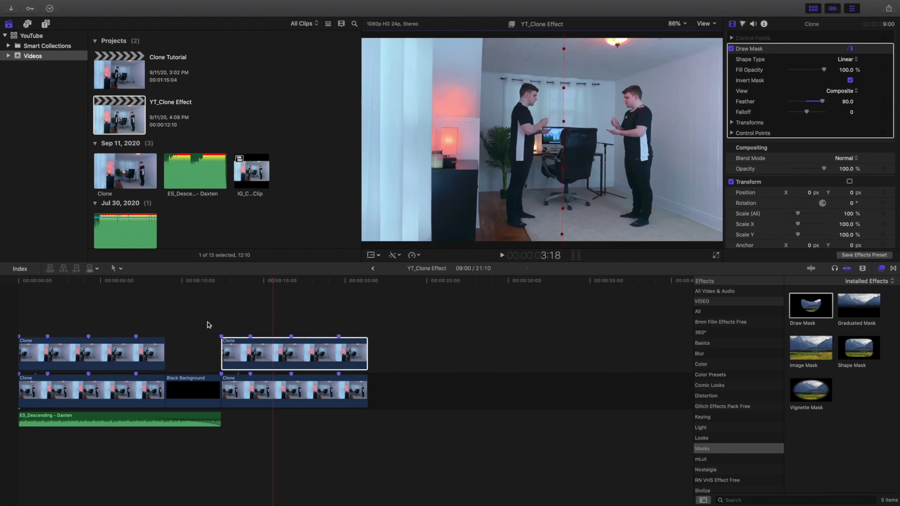
click(222, 317)
key(space)
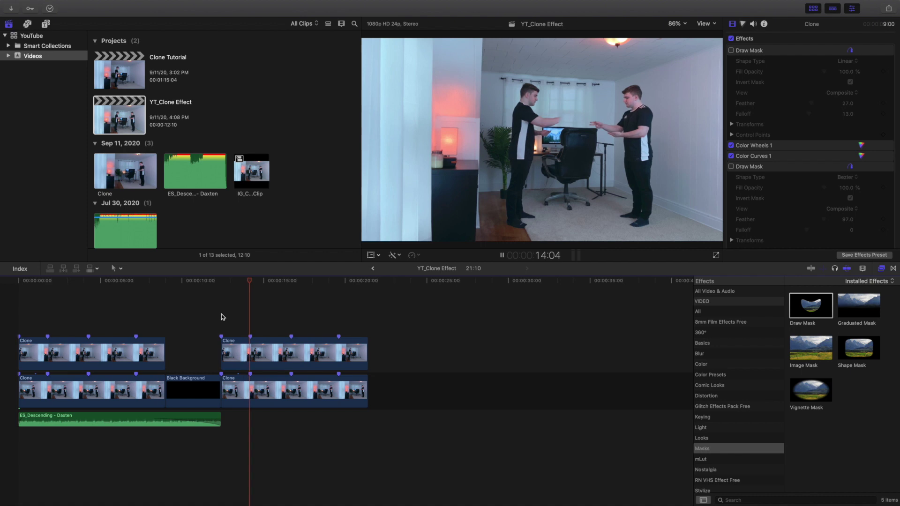
key(space)
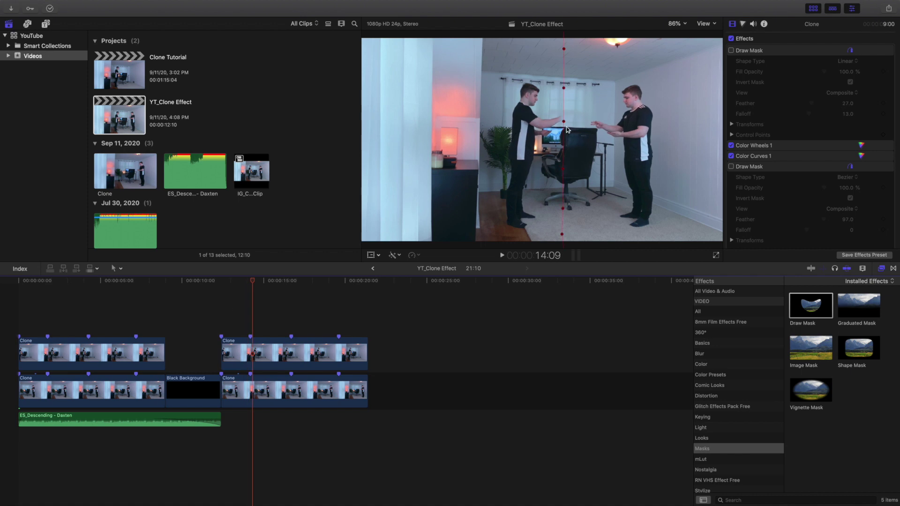
drag(563, 122, 580, 120)
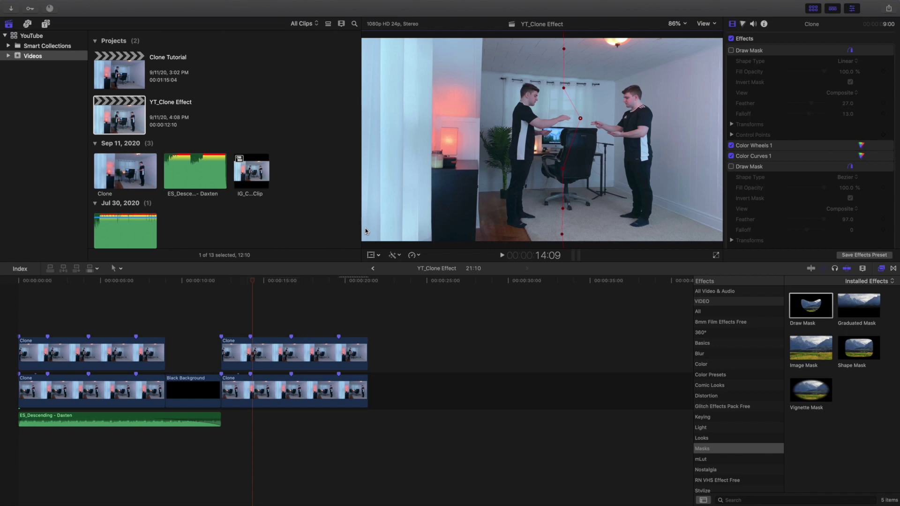
click(223, 313)
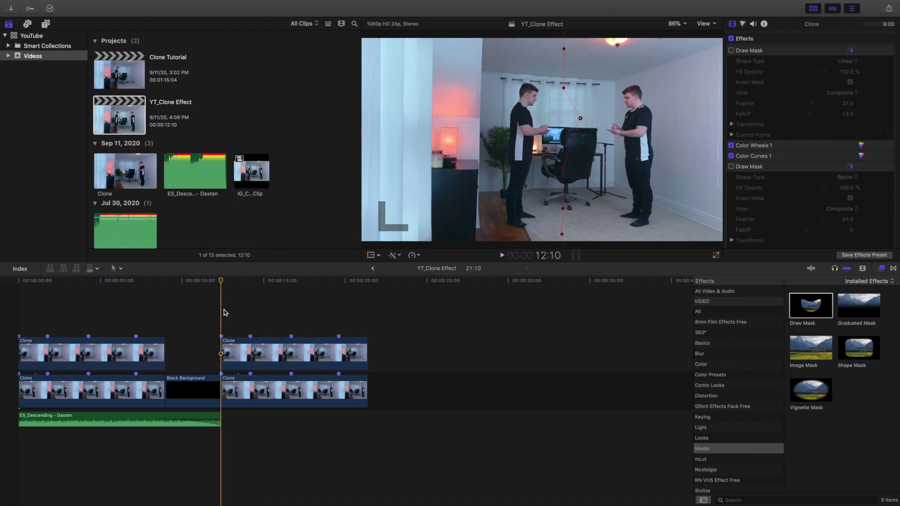
key(space)
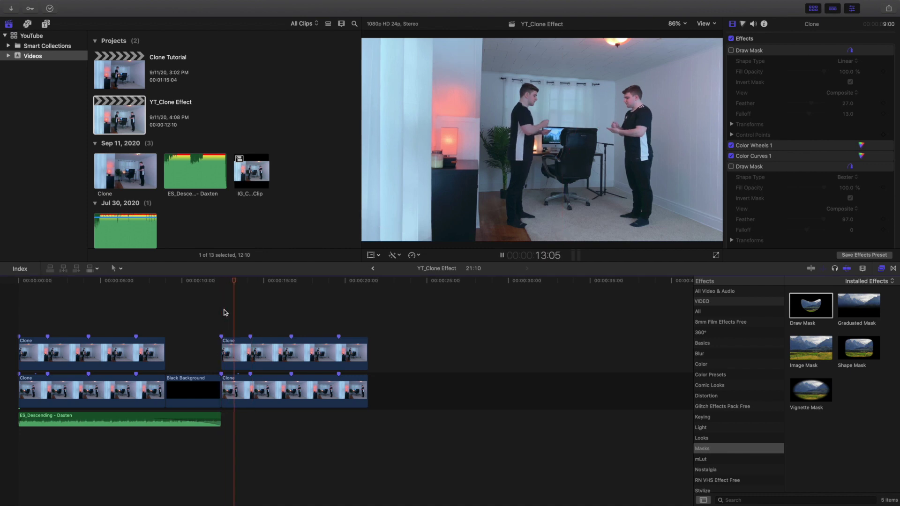